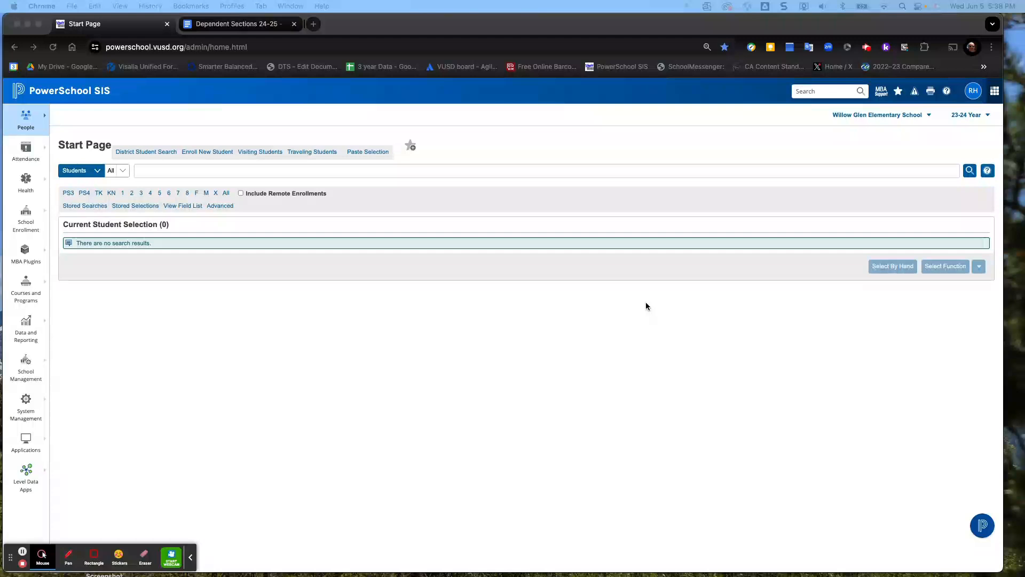
# - Open the PowerScheduler application for Willow Glen Elementary School
pyautogui.click(37, 444)
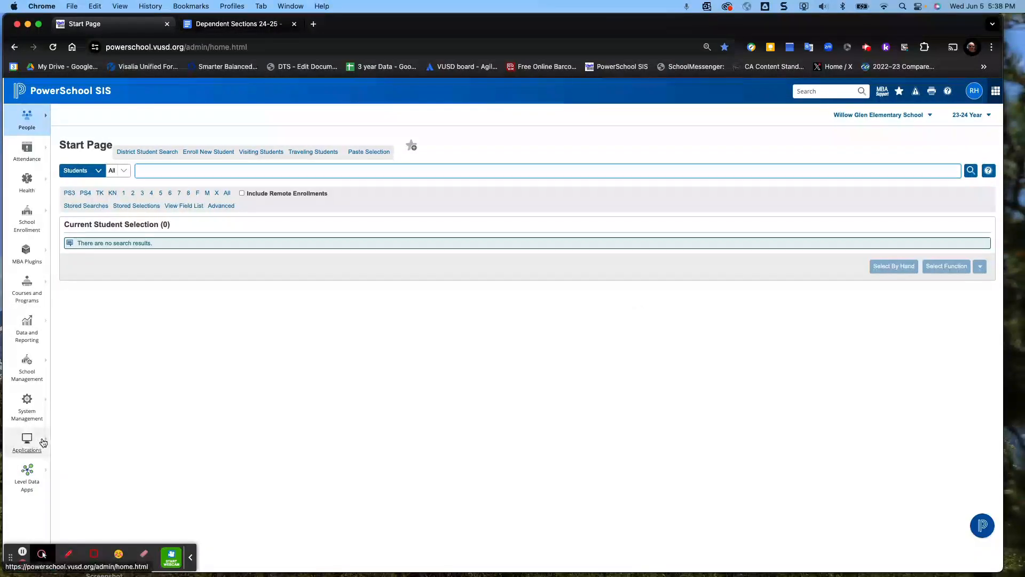
pyautogui.click(43, 442)
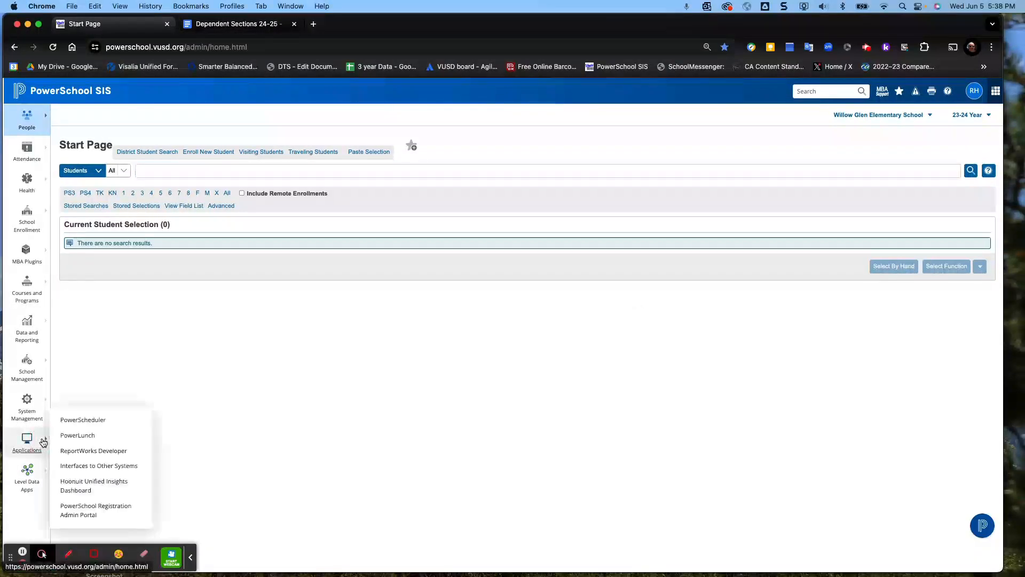
pyautogui.click(83, 420)
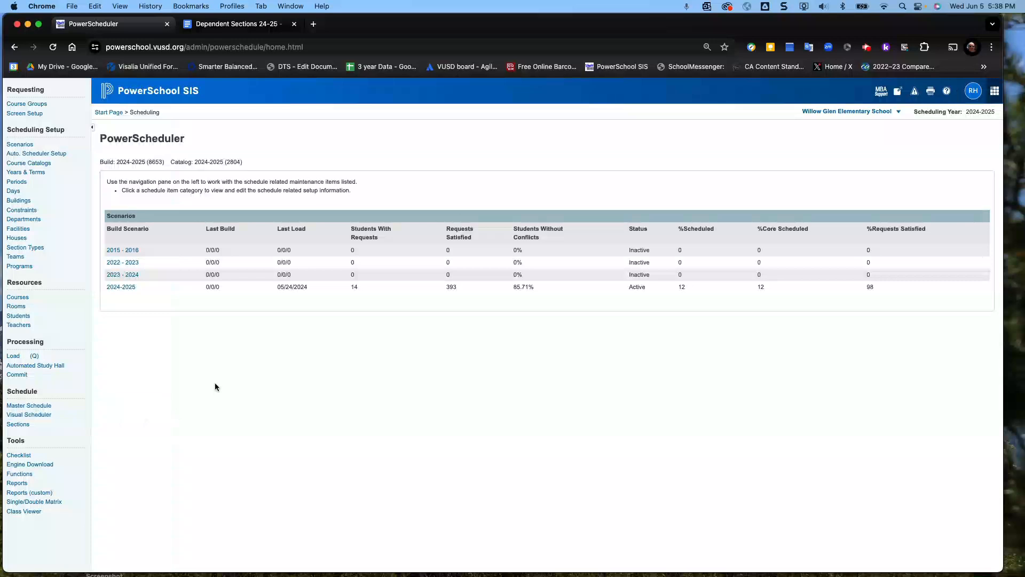
# - Run the post-build Unscheduled Students report for all students and examine the Period 1 row
pyautogui.click(16, 484)
pyautogui.scroll(-3, 245, 440)
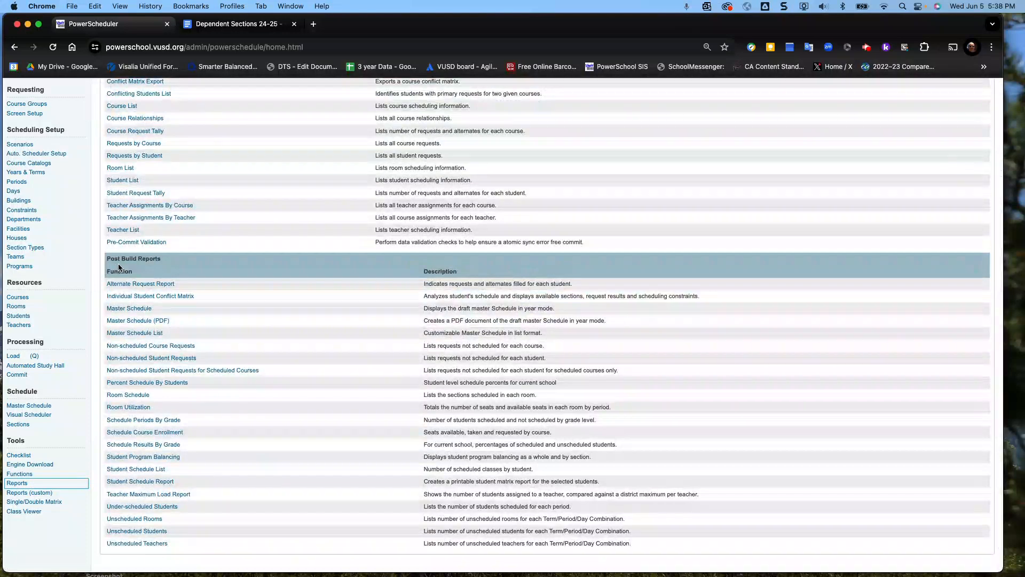
pyautogui.click(147, 531)
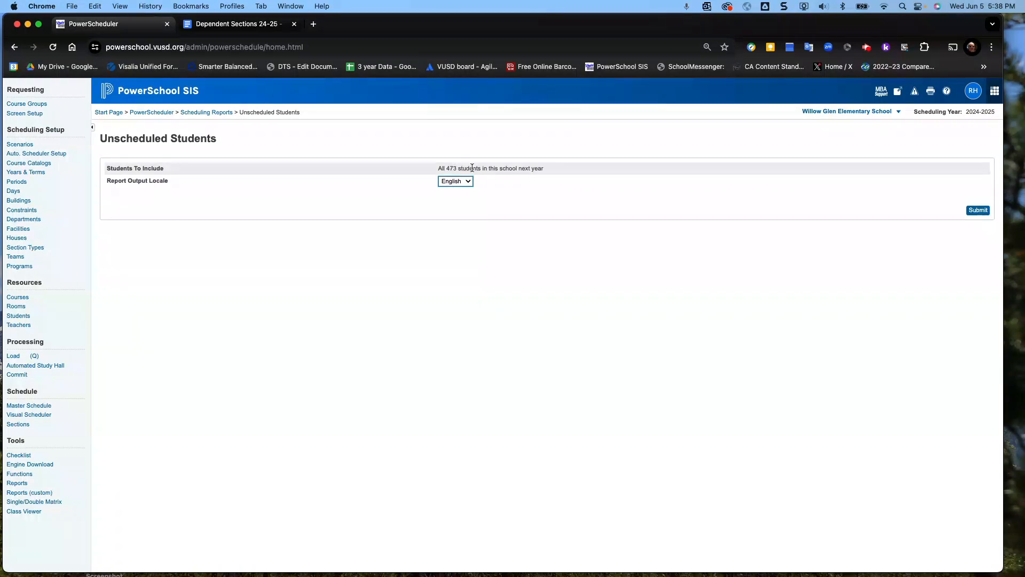
pyautogui.click(979, 209)
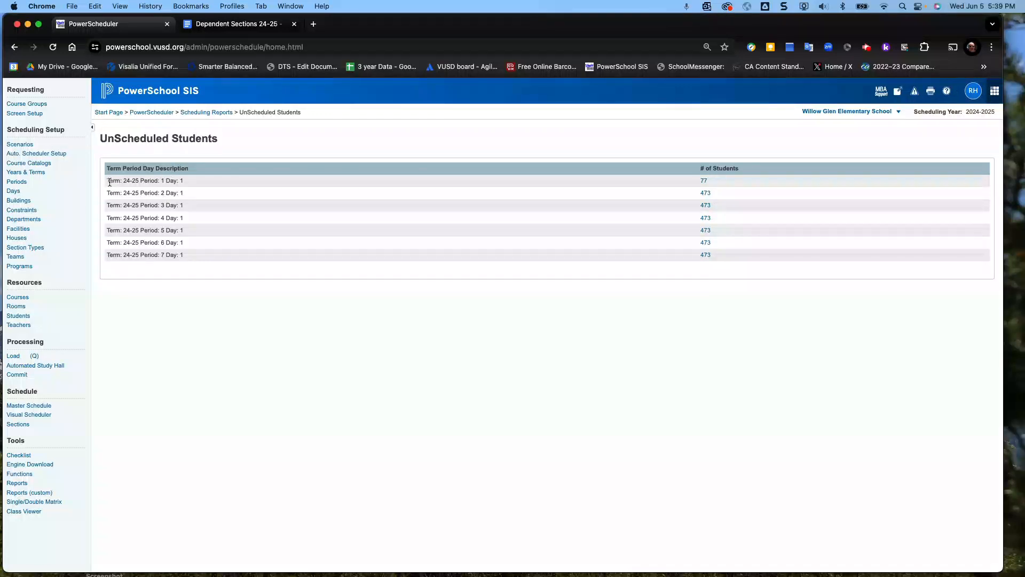
pyautogui.moveTo(107, 182); pyautogui.dragTo(790, 188)
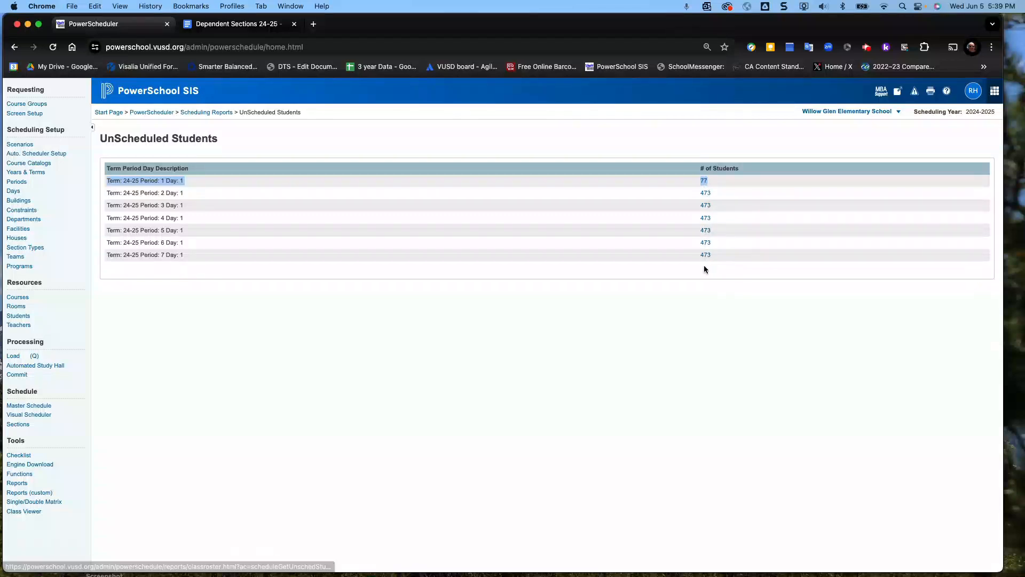
pyautogui.click(745, 180)
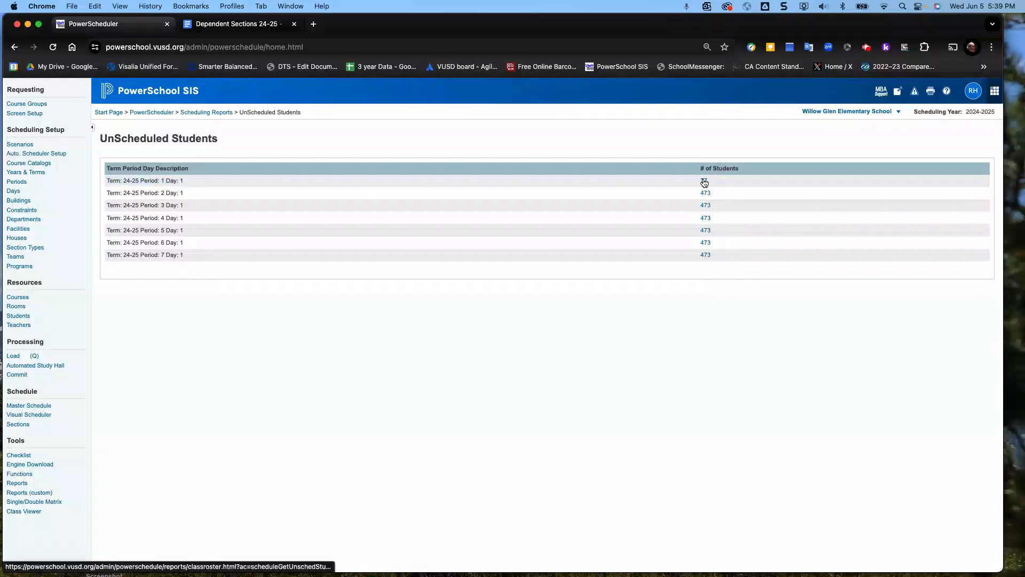
# - Make the Period 1 unscheduled students the current selection and set them as the working group
pyautogui.click(705, 182)
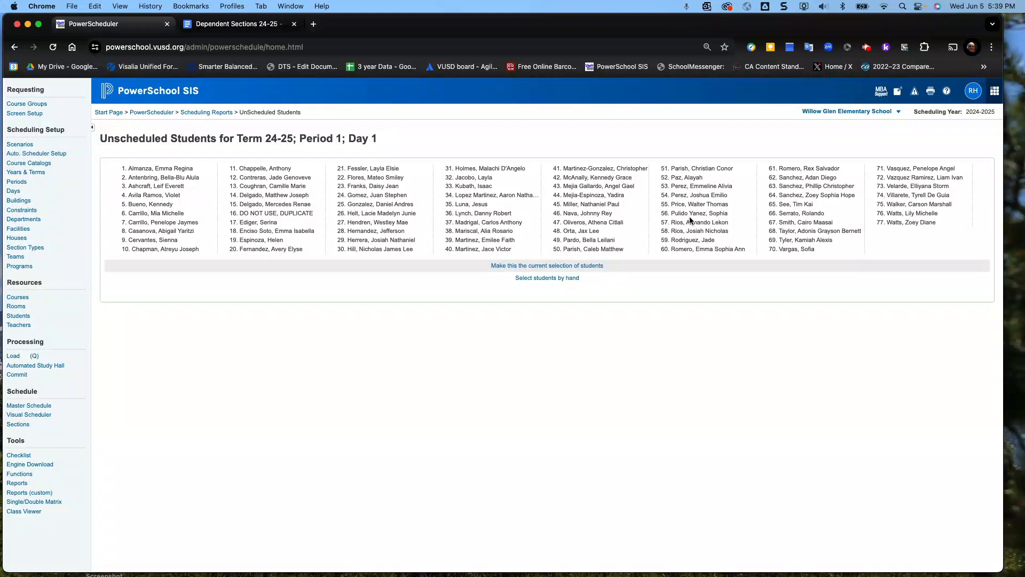
pyautogui.click(538, 267)
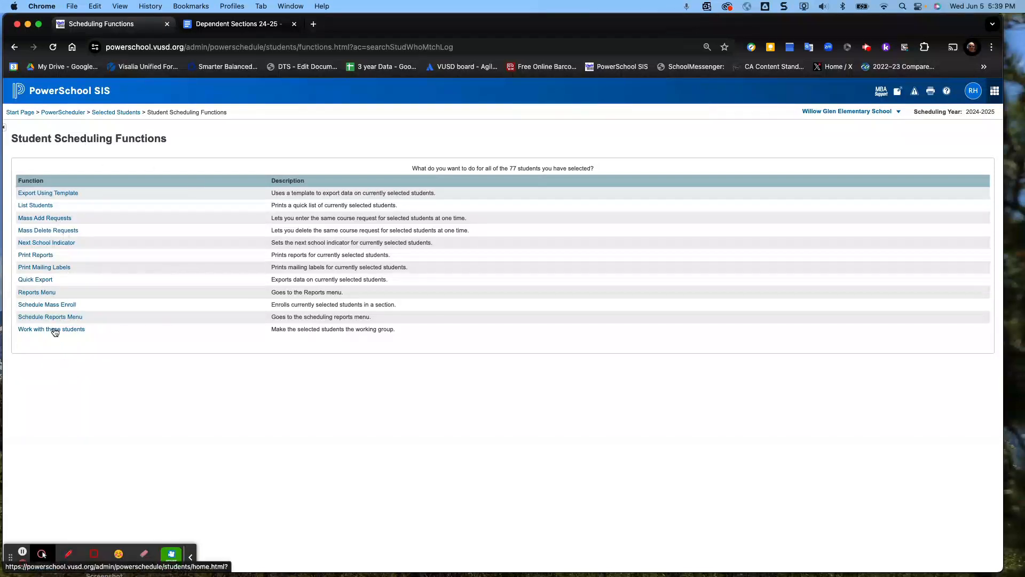
pyautogui.click(55, 329)
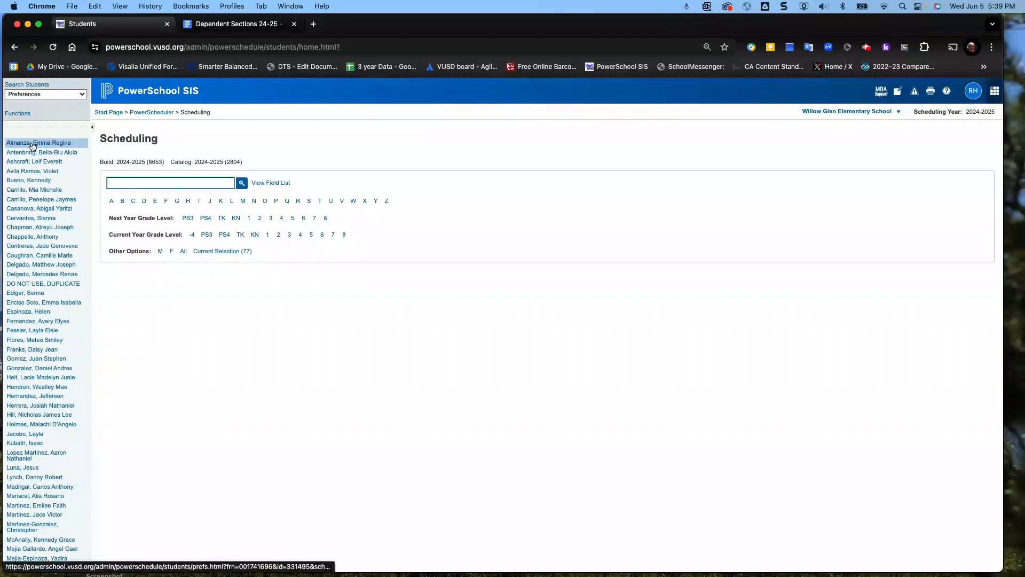
# - View the schedule of the first student in the group and try to schedule that student manually
pyautogui.click(32, 145)
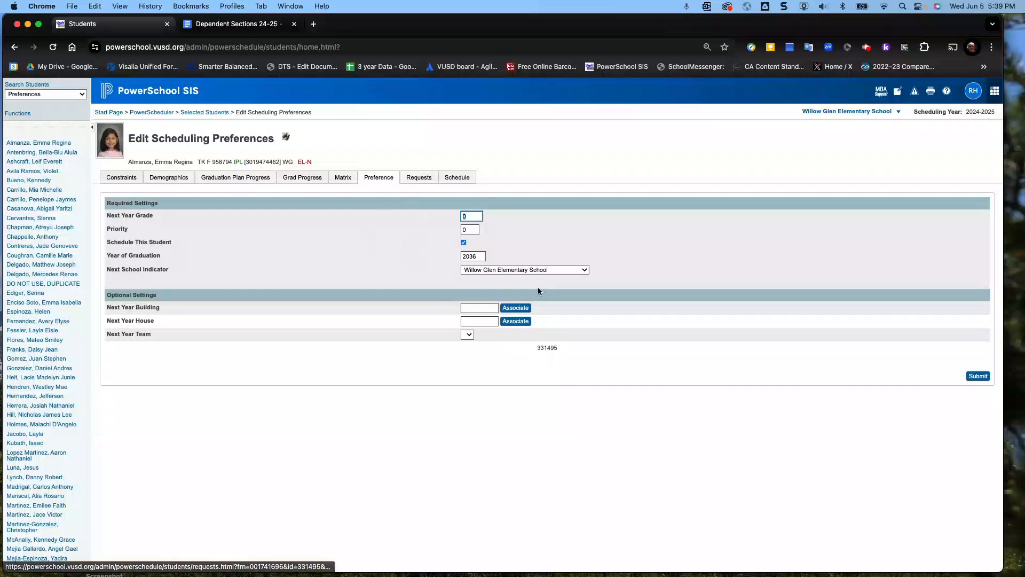
pyautogui.scroll(-2, 63, 255)
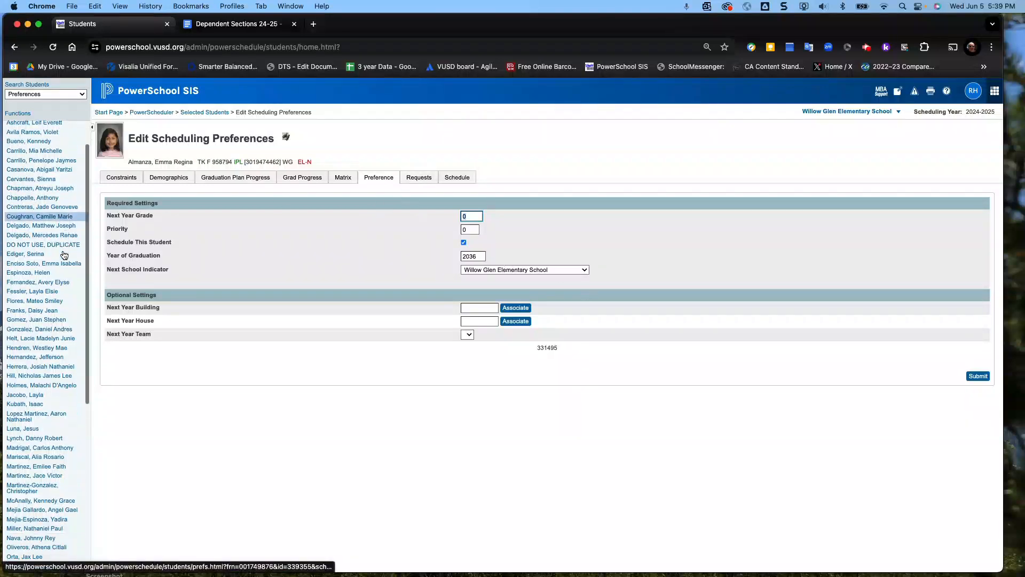
pyautogui.scroll(1, 63, 255)
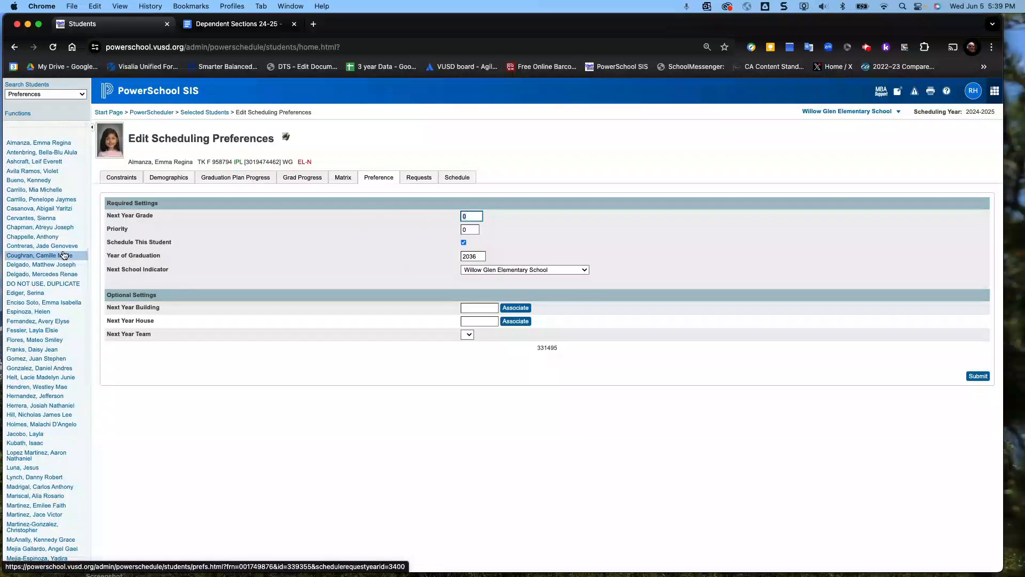
pyautogui.click(460, 179)
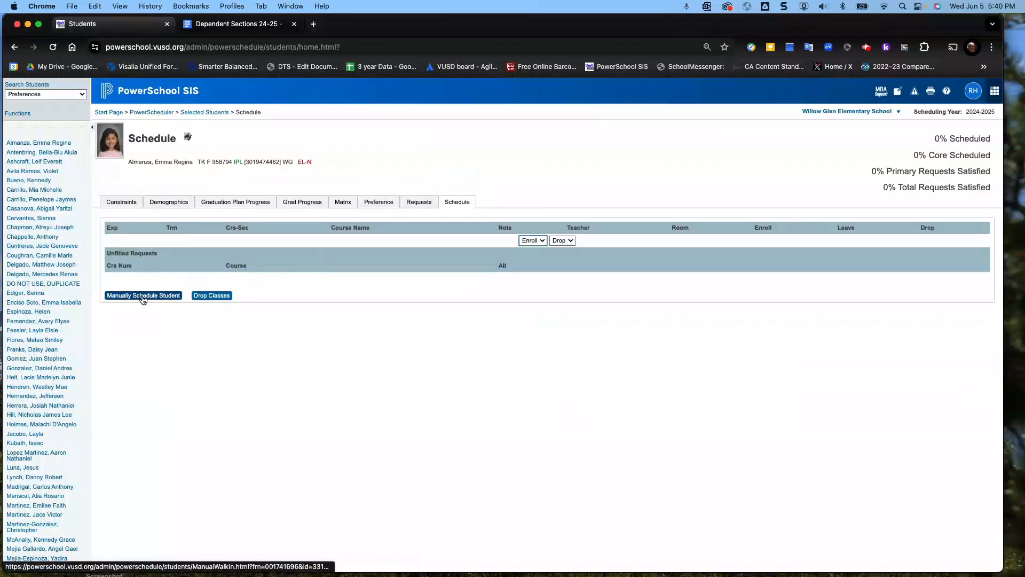
pyautogui.click(175, 298)
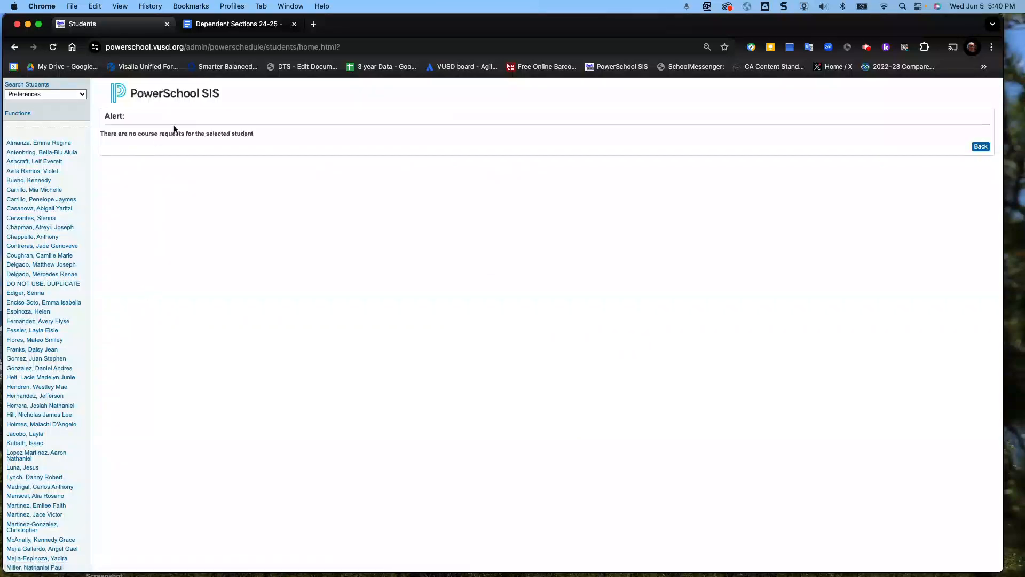
pyautogui.click(980, 146)
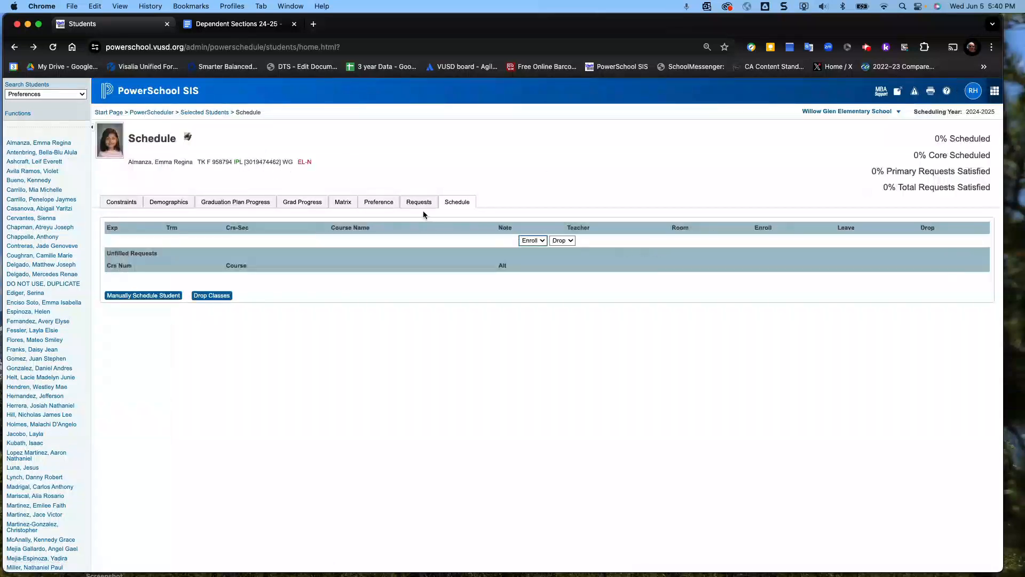
# - Review the same student's scheduling preferences and course requests, and look through the list of unscheduled students
pyautogui.click(379, 202)
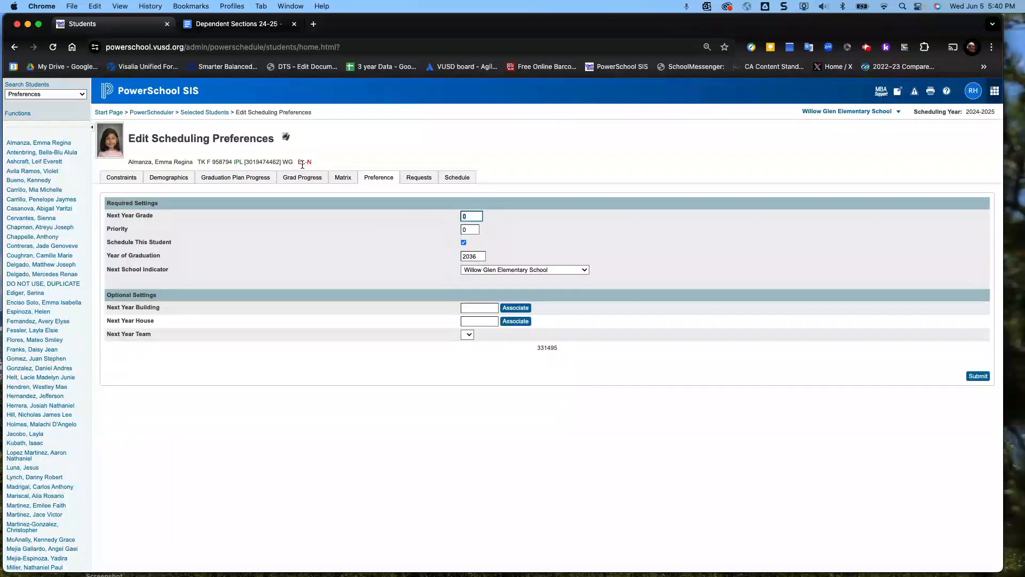
pyautogui.click(415, 180)
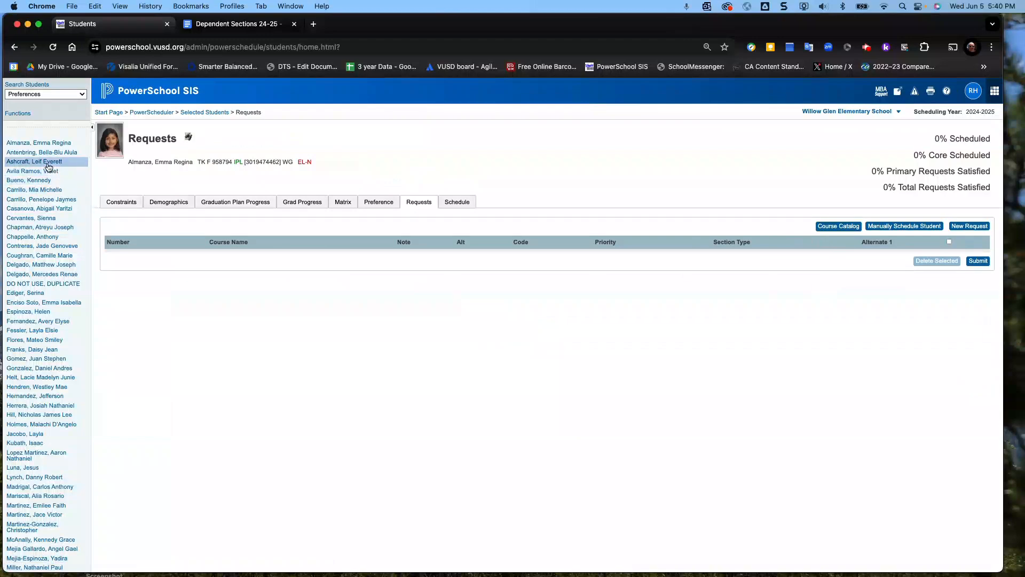
pyautogui.scroll(-5, 24, 160)
pyautogui.scroll(5, 23, 159)
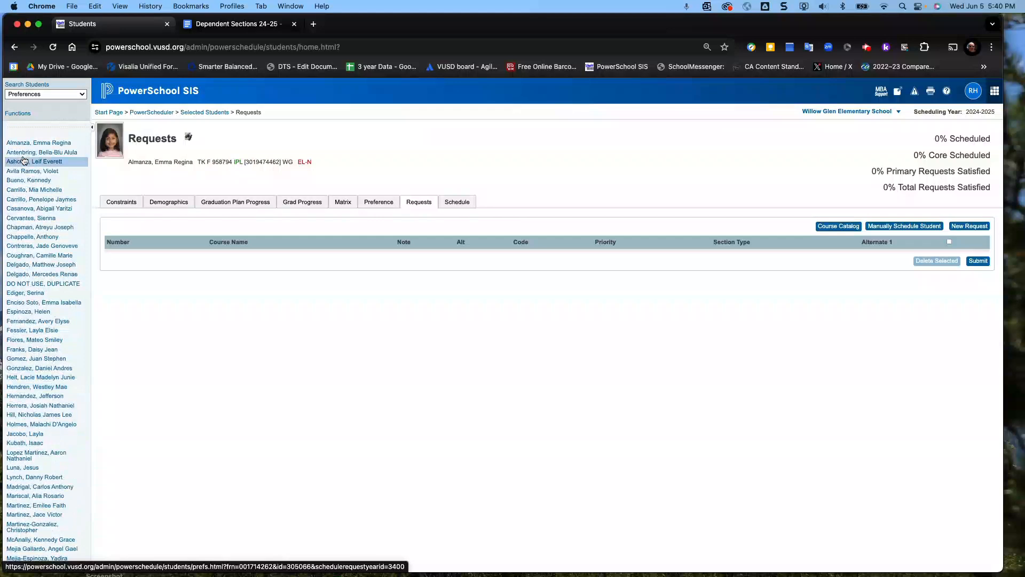
# - Generate the 2024-2025 master schedule sorted by department for all teachers, all rooms and all days
pyautogui.click(145, 113)
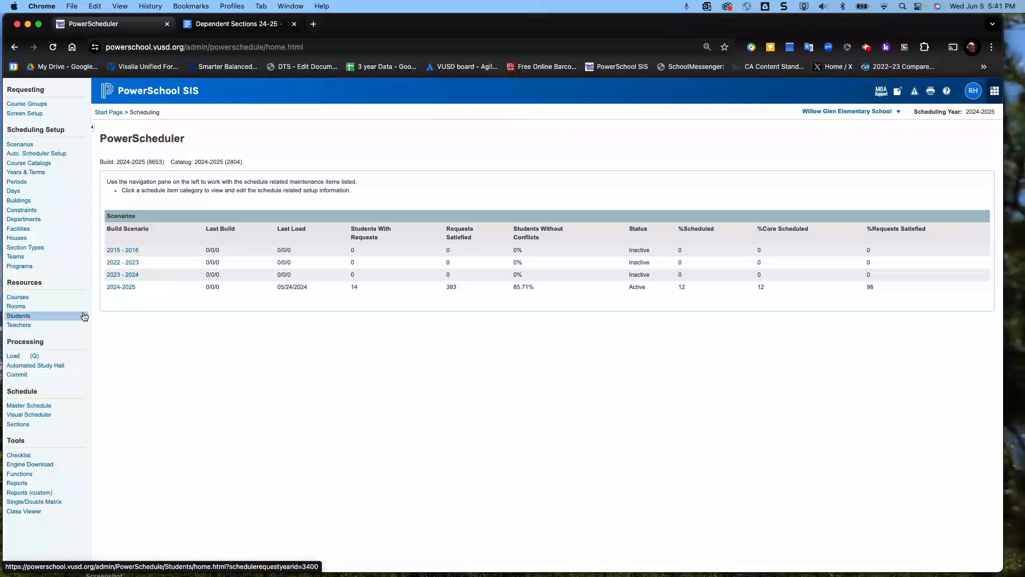
pyautogui.click(35, 407)
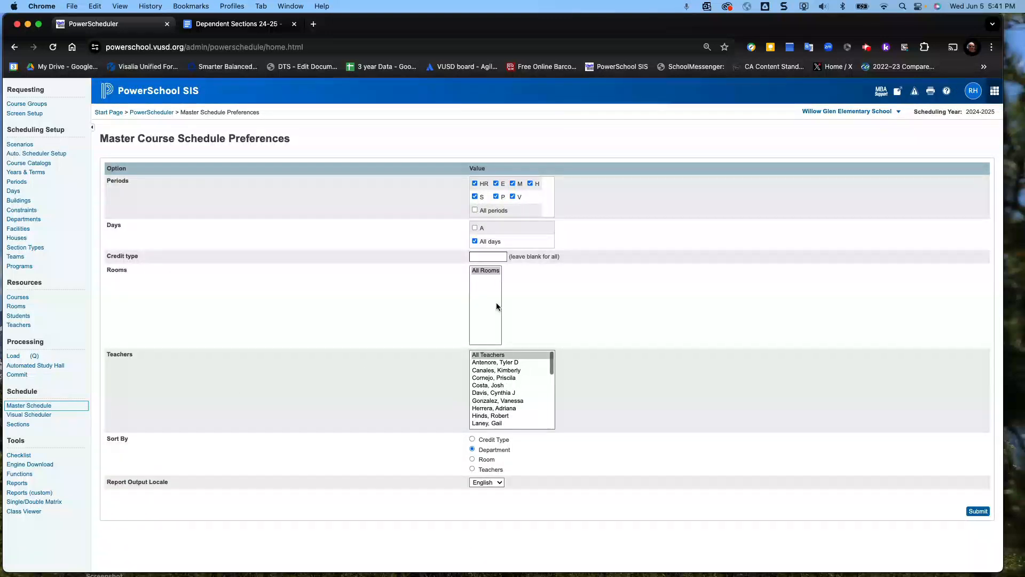
pyautogui.click(978, 512)
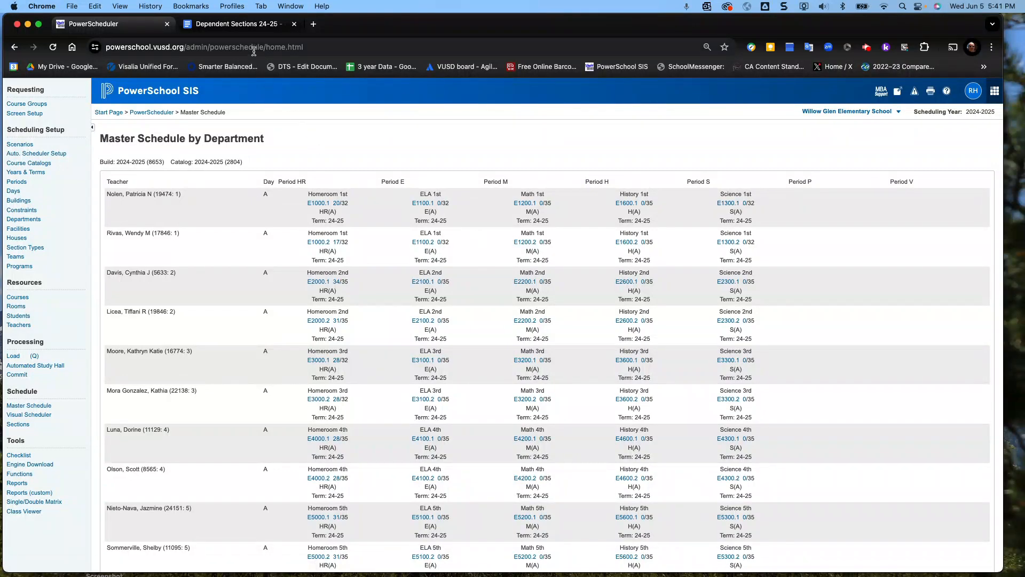
# - Copy the first kindergarten row (E0100.1,E0200.1,E0300.1,E0400.1,E0600.1,) from the Dependent Sections 24-25 Google Doc and return to PowerScheduler
pyautogui.click(228, 27)
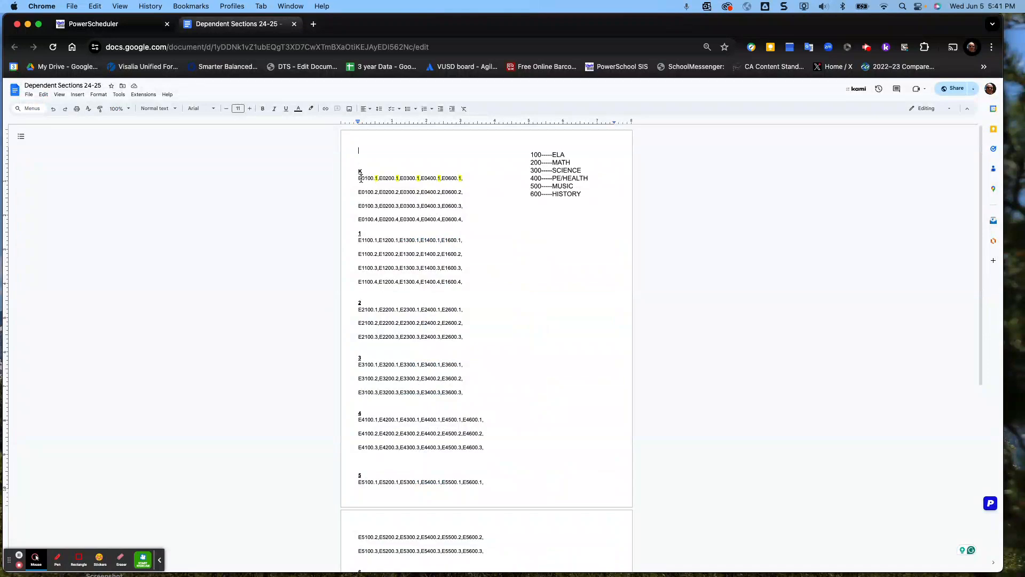
pyautogui.moveTo(357, 179); pyautogui.dragTo(469, 179)
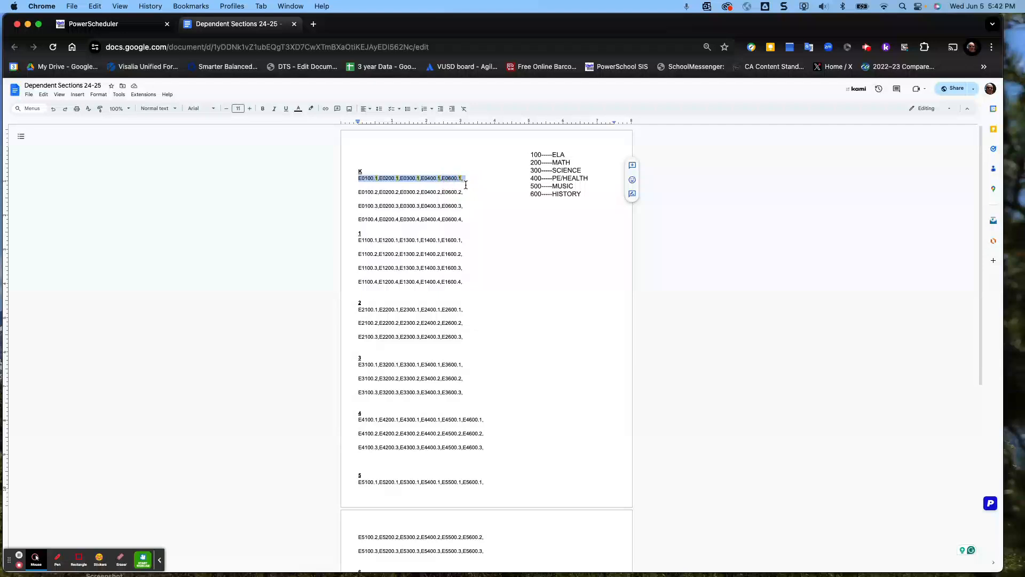
pyautogui.click(92, 24)
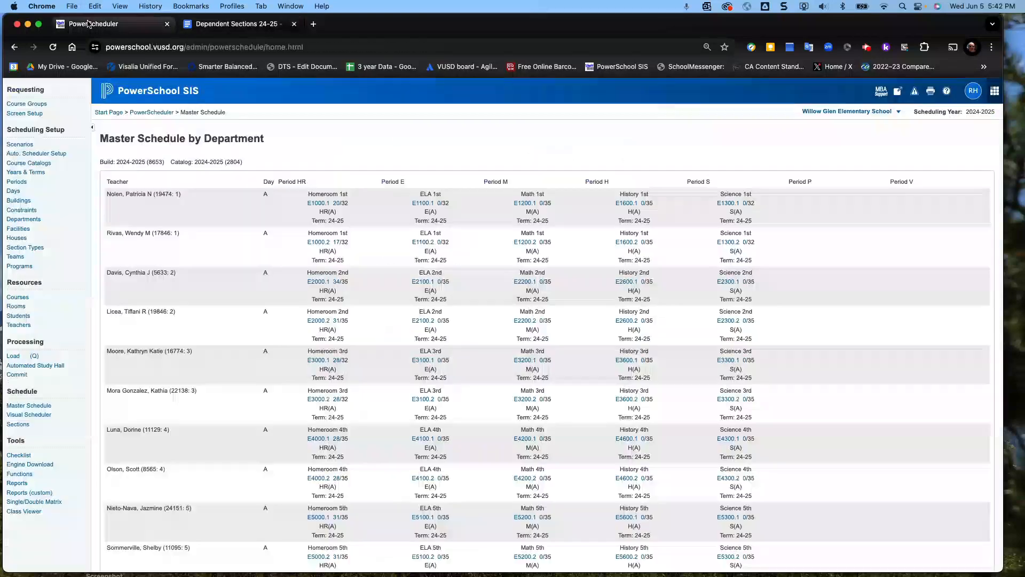
# - Try to add the copied kindergarten course sections as dependent sections of Homeroom 1st section E1000.1
pyautogui.click(316, 206)
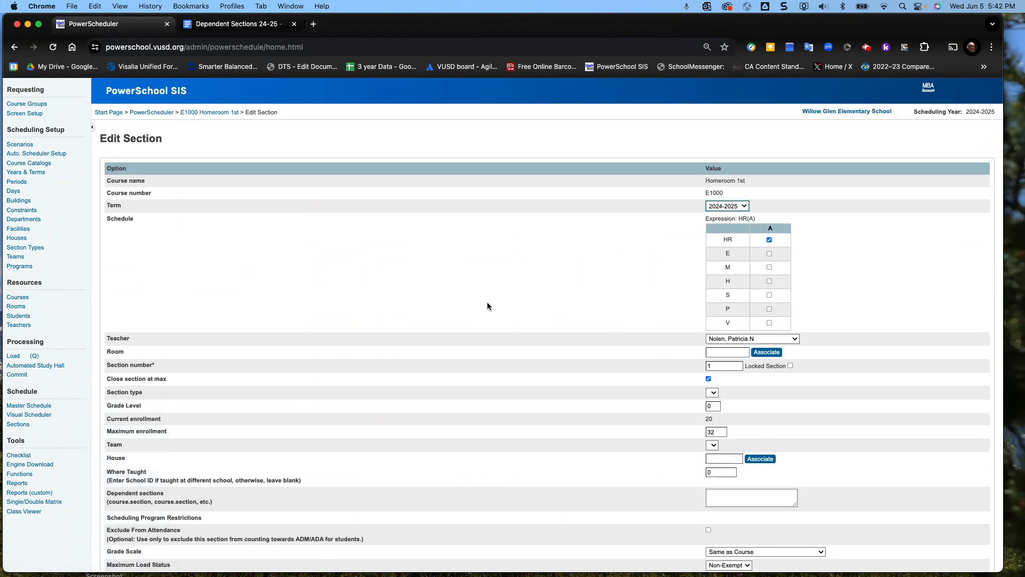
pyautogui.scroll(-2, 577, 342)
pyautogui.scroll(-4, 578, 342)
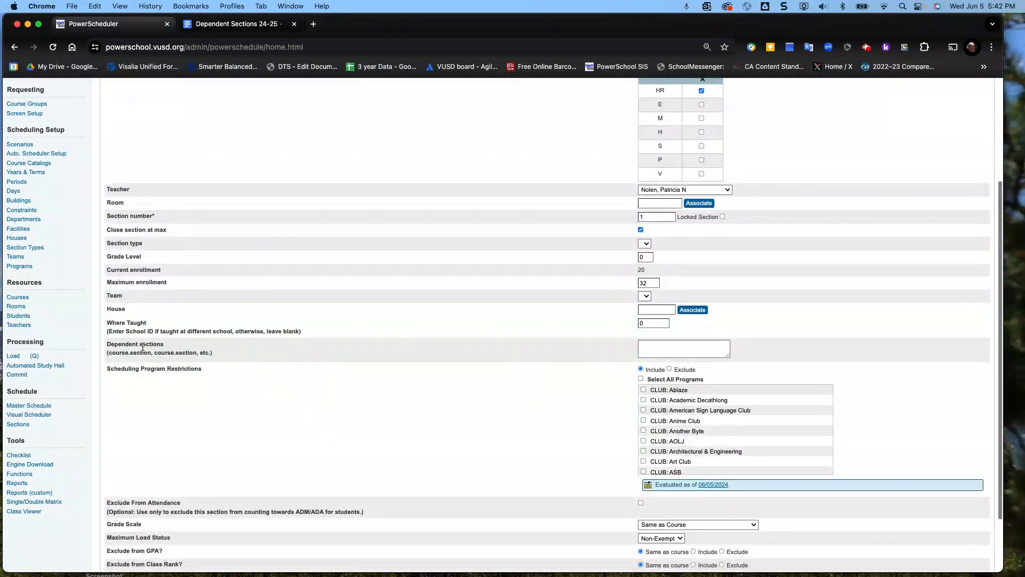
pyautogui.click(646, 345)
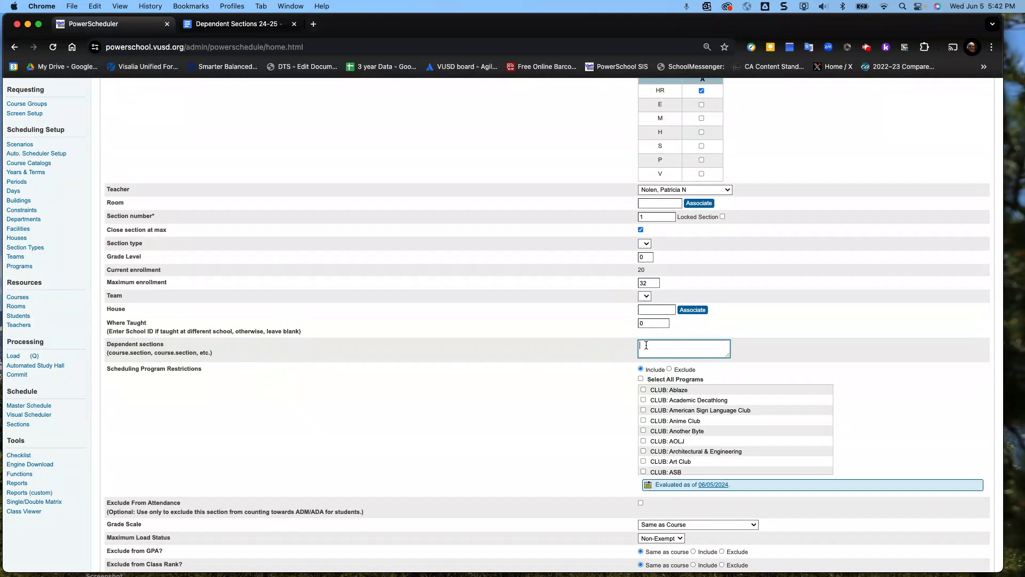
pyautogui.press('super+v')
pyautogui.scroll(3, 825, 372)
pyautogui.scroll(-3, 824, 371)
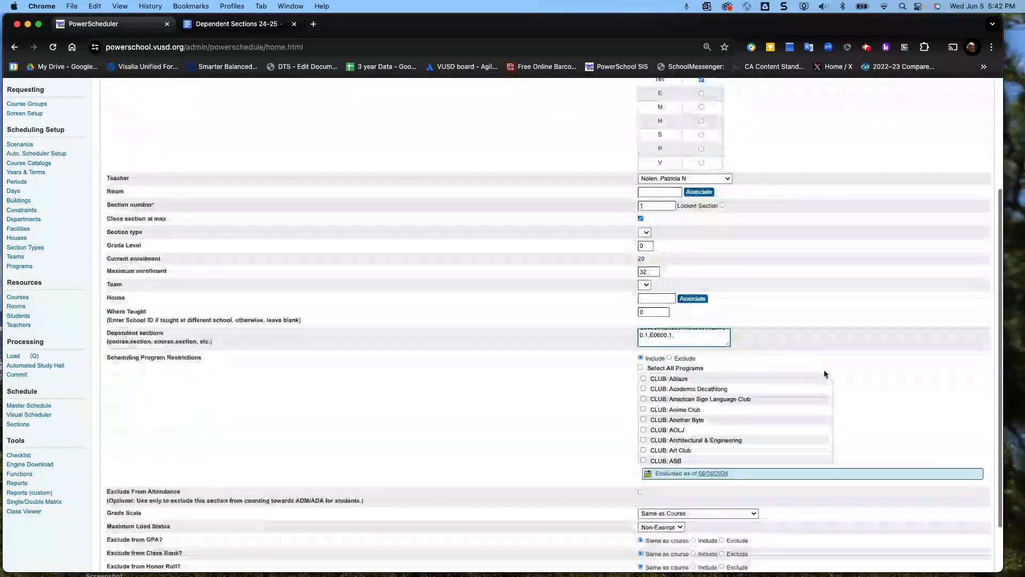
# - Clear the dependent sections entry of Homeroom 1st section E1000.1
pyautogui.scroll(2, 825, 374)
pyautogui.moveTo(675, 409); pyautogui.dragTo(604, 401)
pyautogui.press('BackSpace')
pyautogui.scroll(-1, 915, 481)
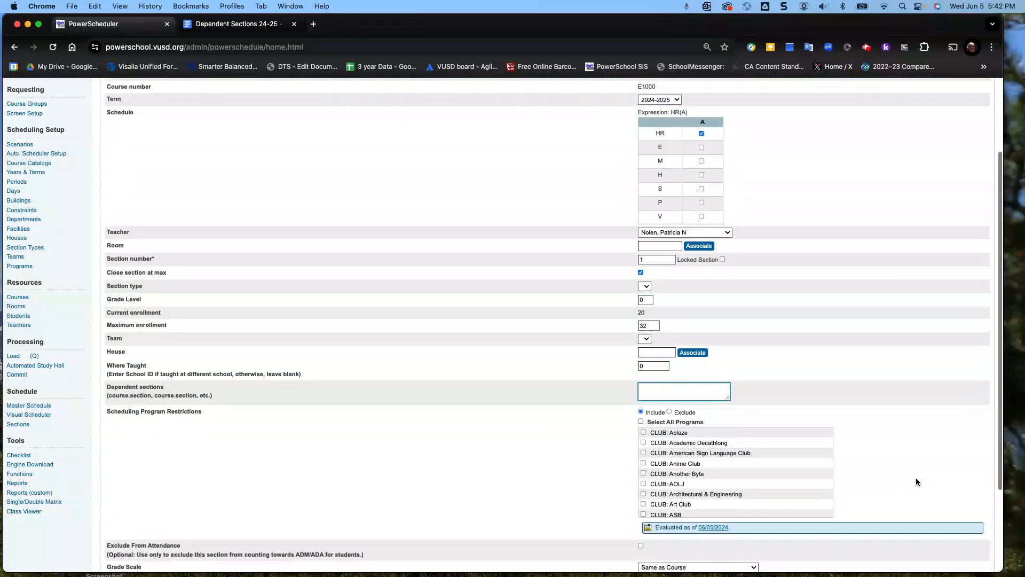
pyautogui.scroll(-5, 917, 481)
pyautogui.scroll(10, 917, 480)
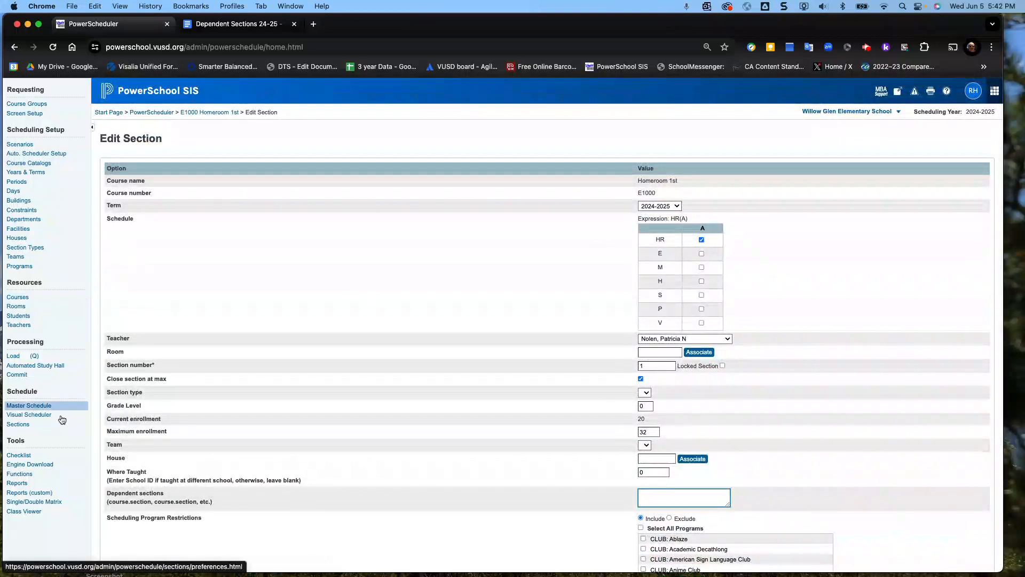
# - Generate the master schedule again for all periods and go to the kindergarten homeroom sections
pyautogui.click(37, 405)
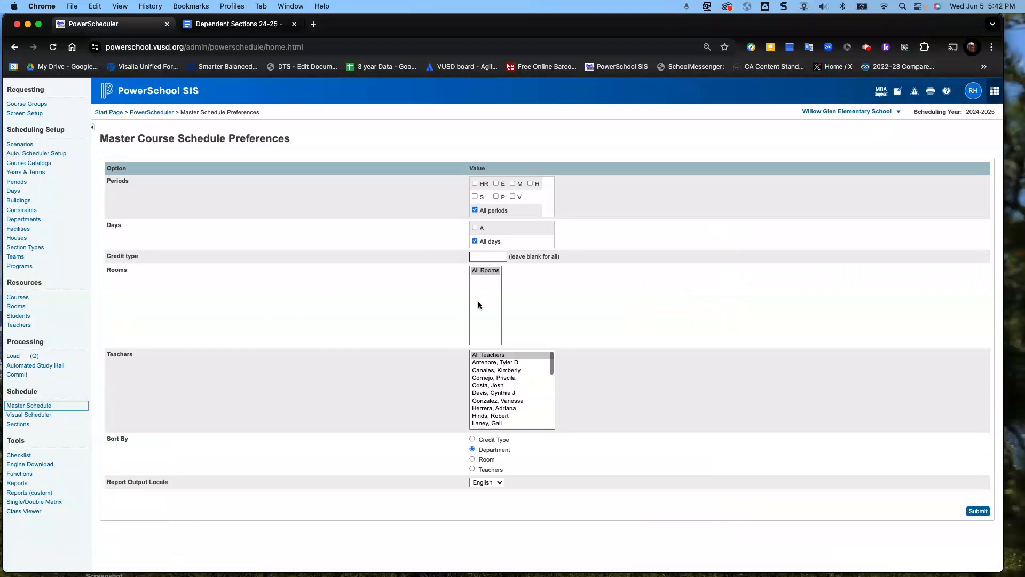
pyautogui.click(979, 511)
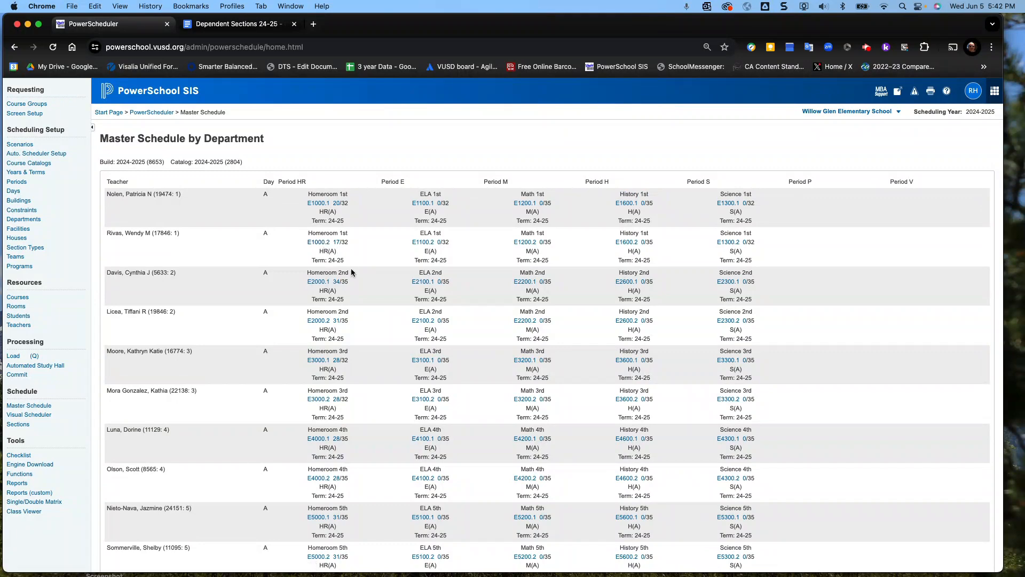
pyautogui.scroll(-10, 374, 323)
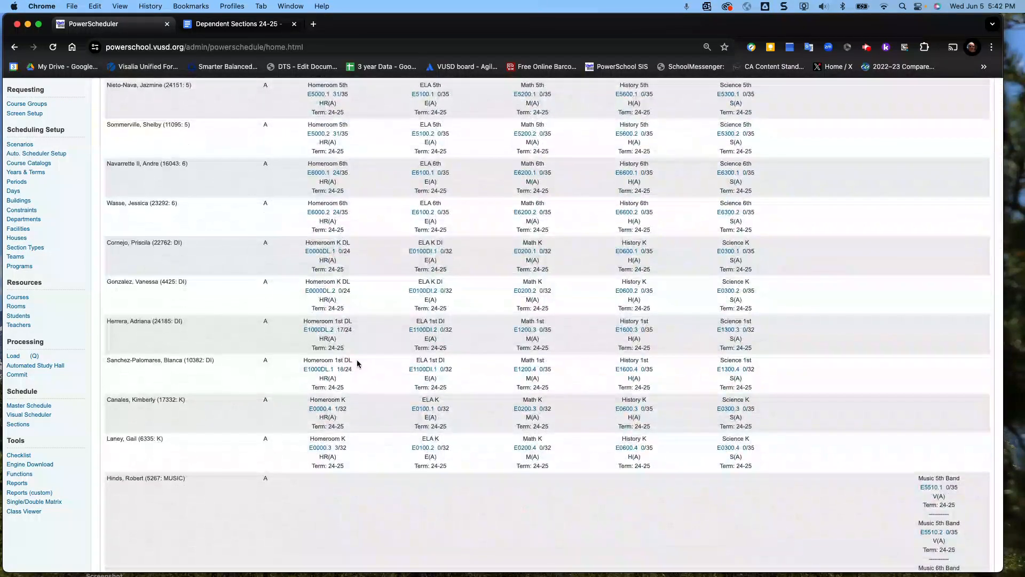
# - Review the Homeroom 1st DL section E1000DL.1 row, check the Dependent Sections 24-25 Google Doc, and return to PowerScheduler
pyautogui.scroll(-1, 334, 350)
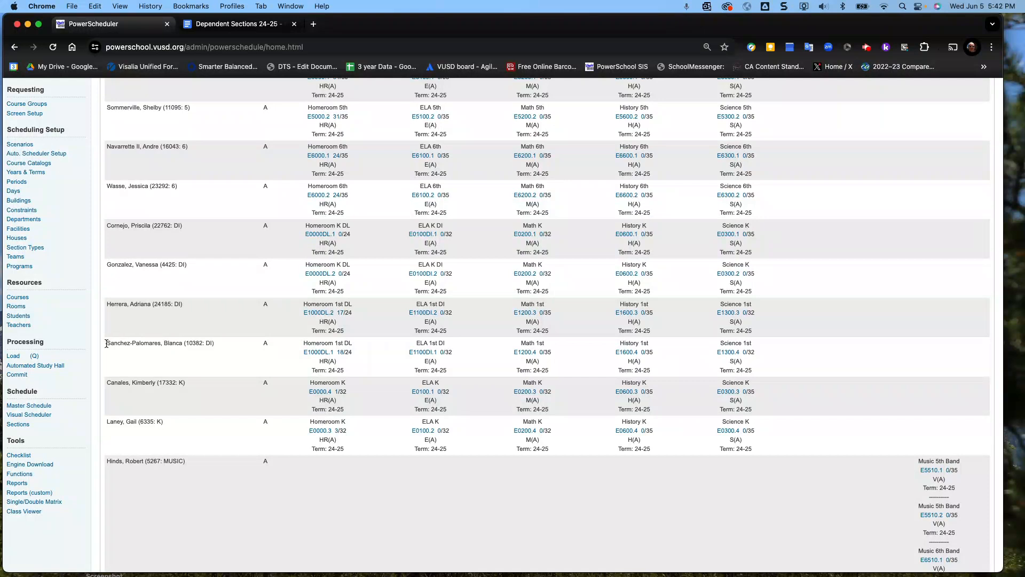
pyautogui.moveTo(107, 344); pyautogui.dragTo(265, 345)
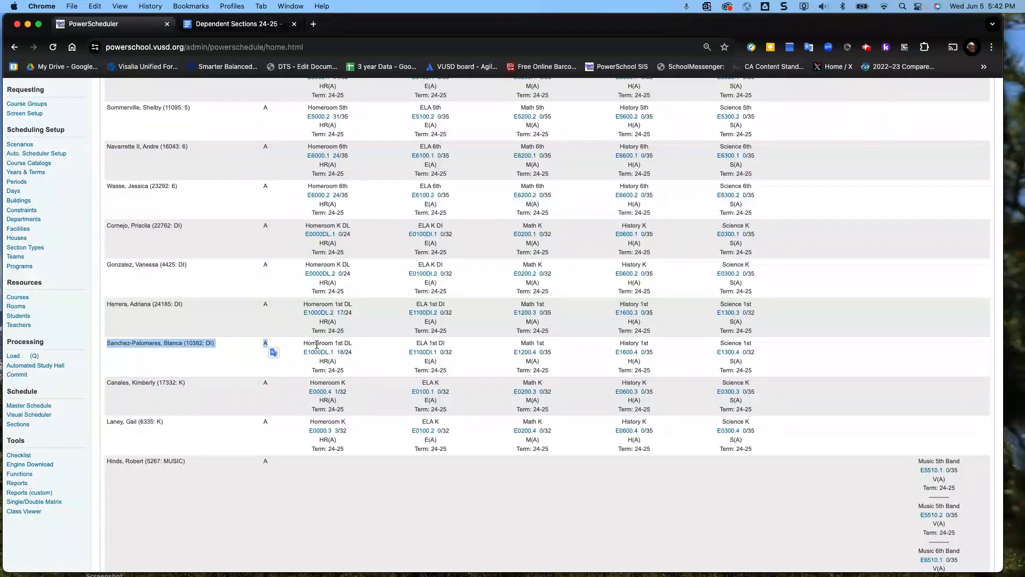
pyautogui.click(317, 345)
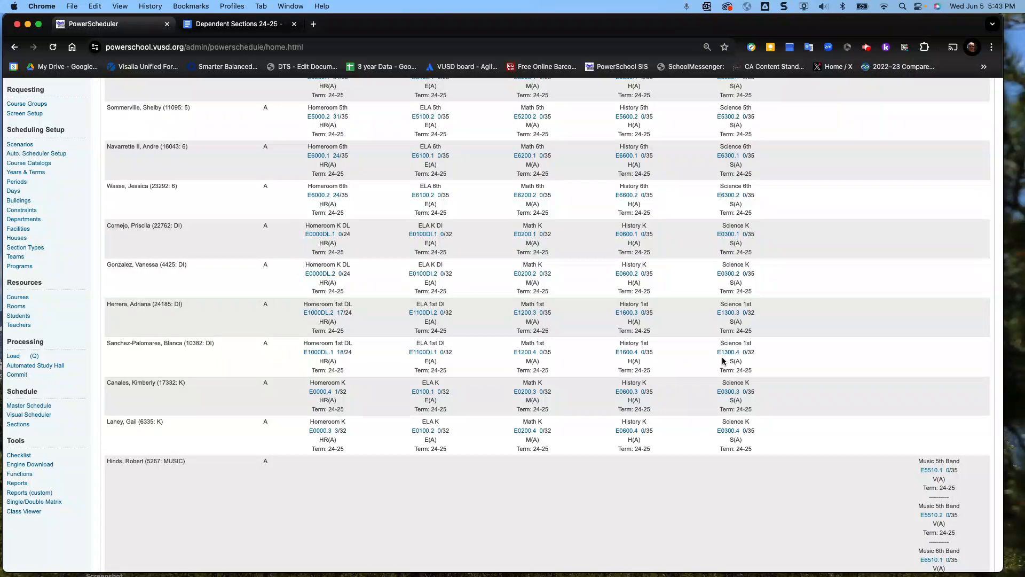
pyautogui.click(230, 27)
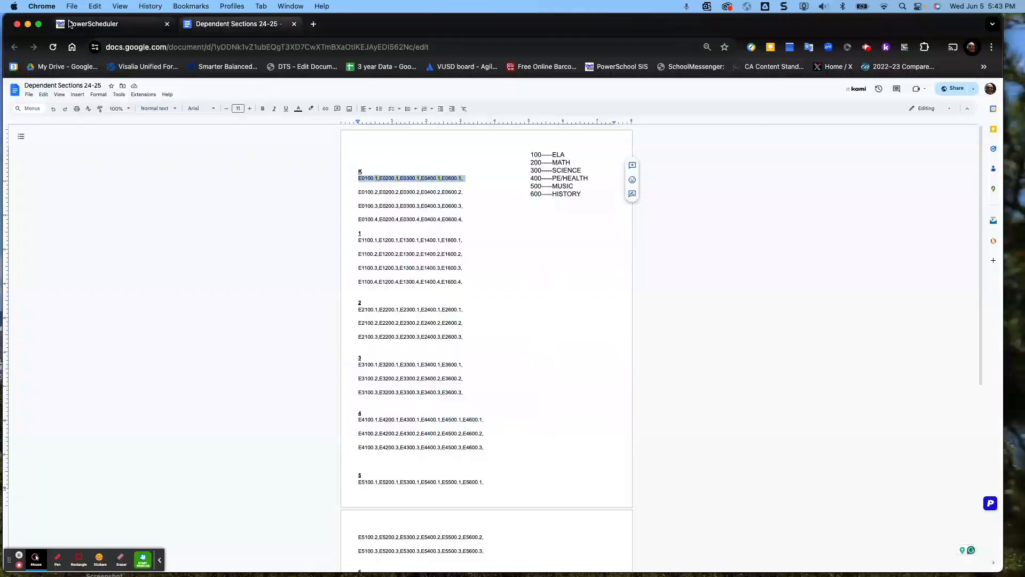
pyautogui.click(96, 24)
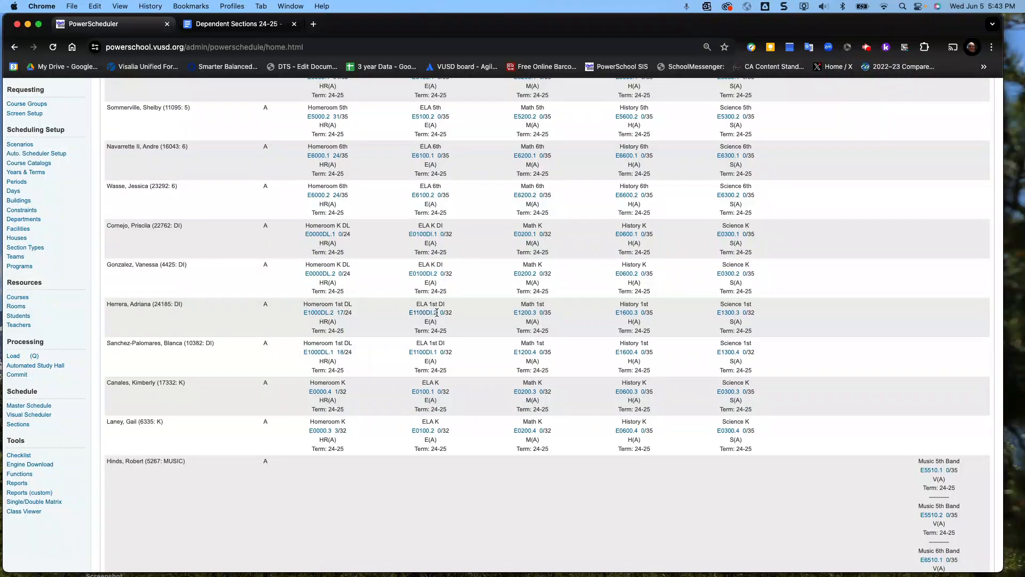
# - Check the ELA, Math, History and Science section numbers in the row of Homeroom 1st DL section E1000DL.2
pyautogui.moveTo(436, 314); pyautogui.dragTo(406, 315)
pyautogui.moveTo(513, 314); pyautogui.dragTo(541, 314)
pyautogui.moveTo(612, 314); pyautogui.dragTo(639, 313)
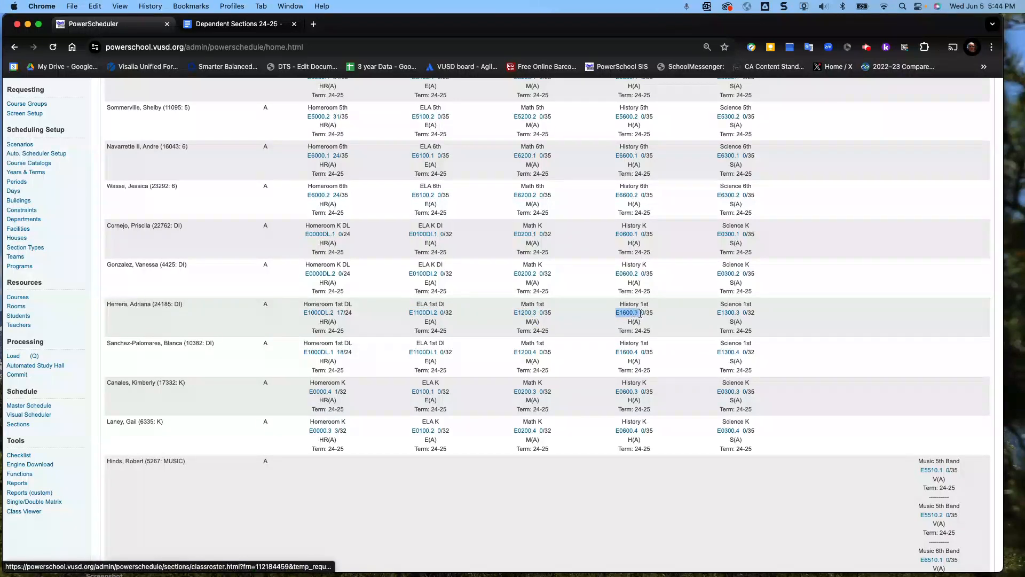
pyautogui.moveTo(716, 314); pyautogui.dragTo(742, 316)
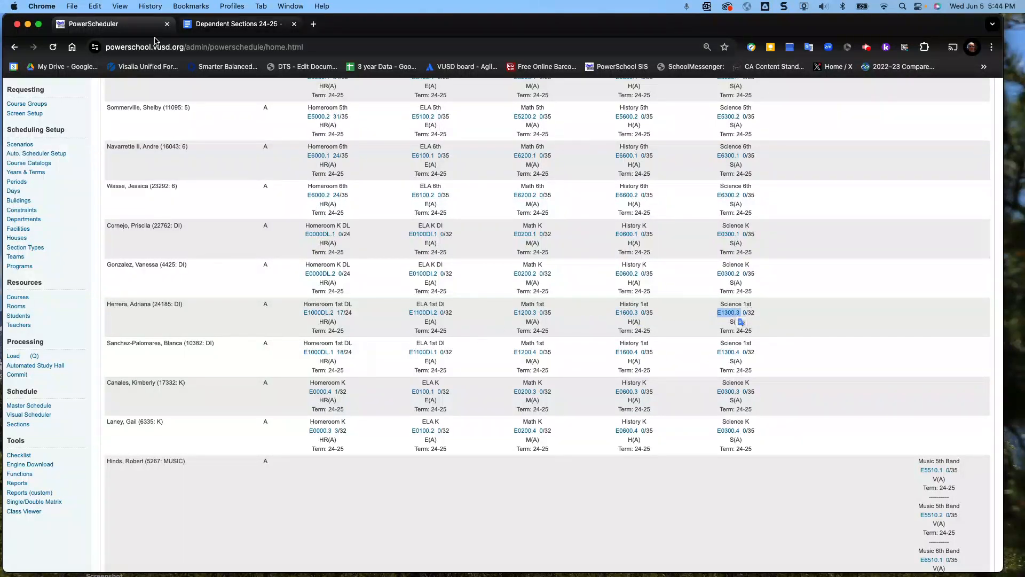
# - Open the dependent sections entry of Homeroom 1st DL section E1000DL.2, review the Google Doc's section lists, and return to PowerScheduler
pyautogui.click(321, 312)
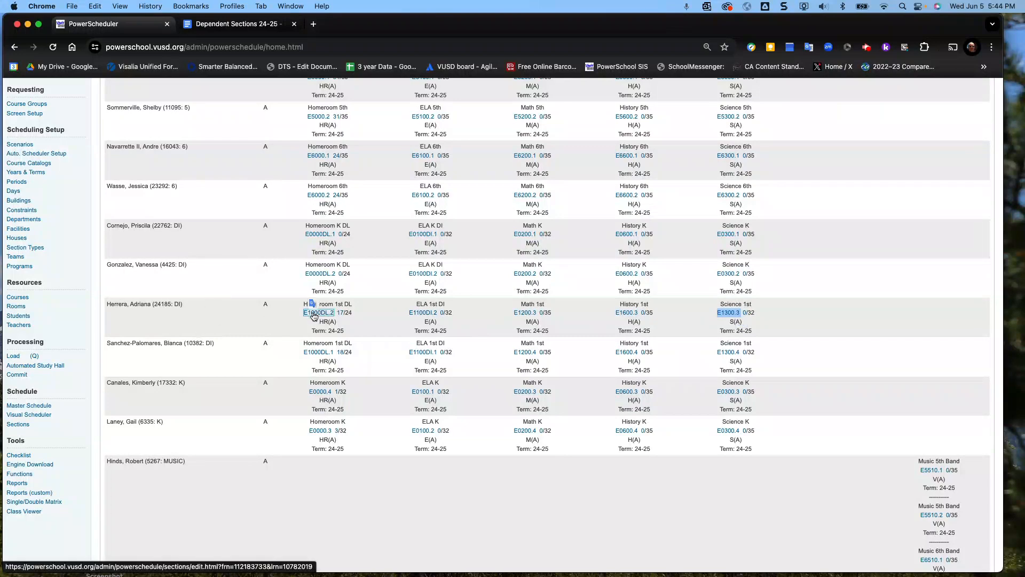
pyautogui.click(667, 495)
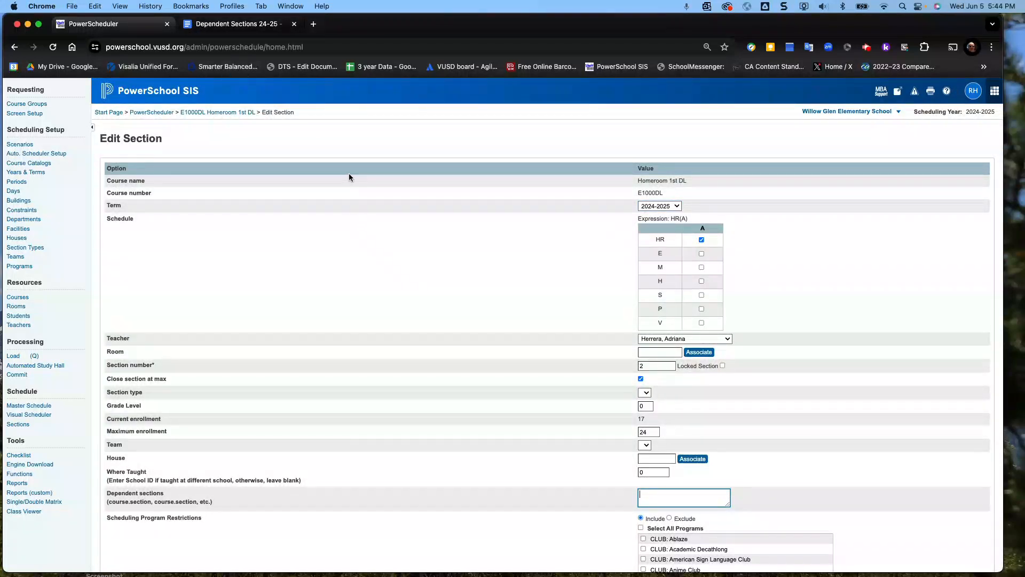
pyautogui.click(205, 26)
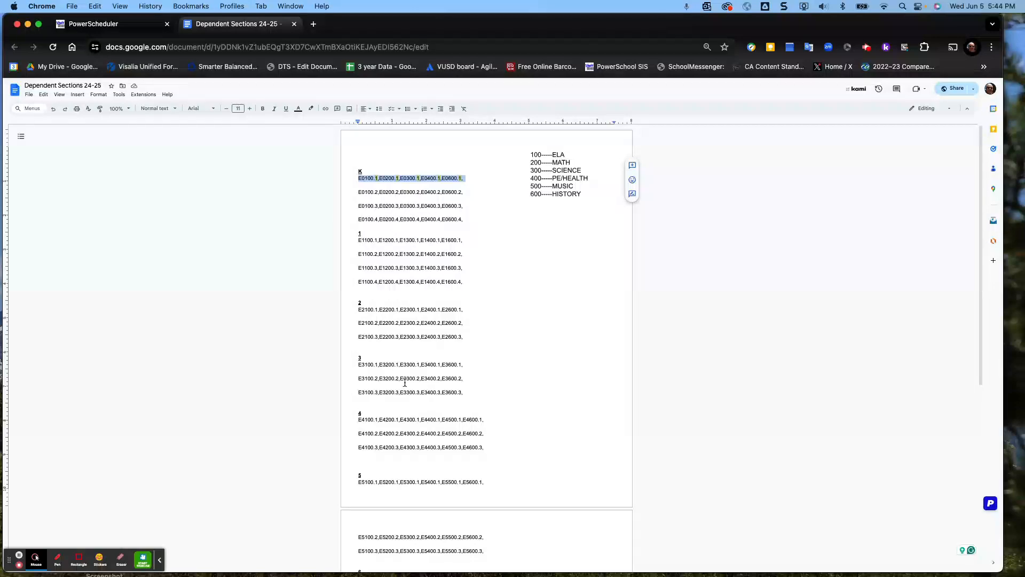
pyautogui.scroll(-5, 404, 383)
pyautogui.scroll(5, 405, 383)
pyautogui.click(92, 24)
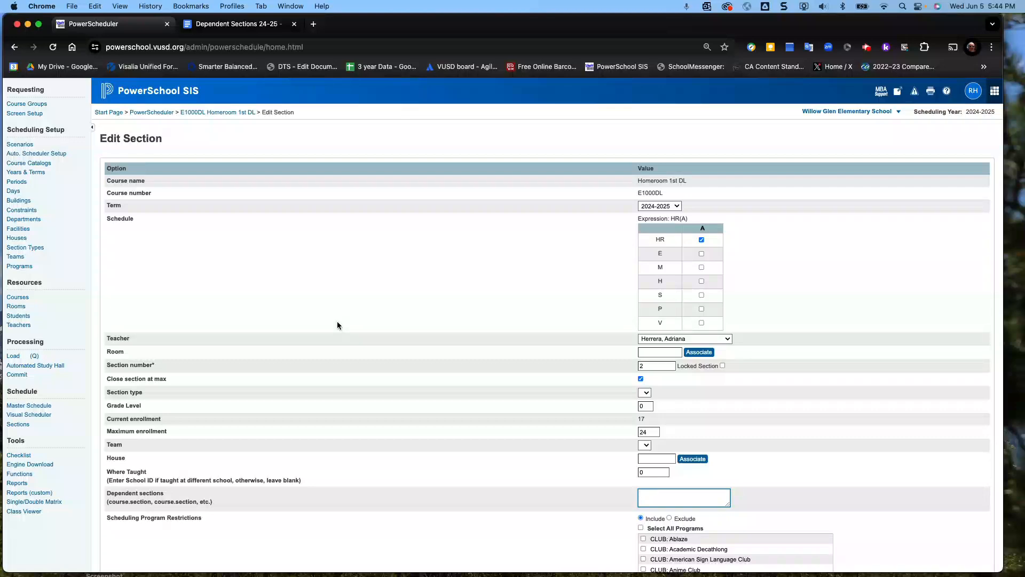
# - Open the Commit Master Schedule page and examine the Sections & Student Schedules copy option
pyautogui.click(17, 375)
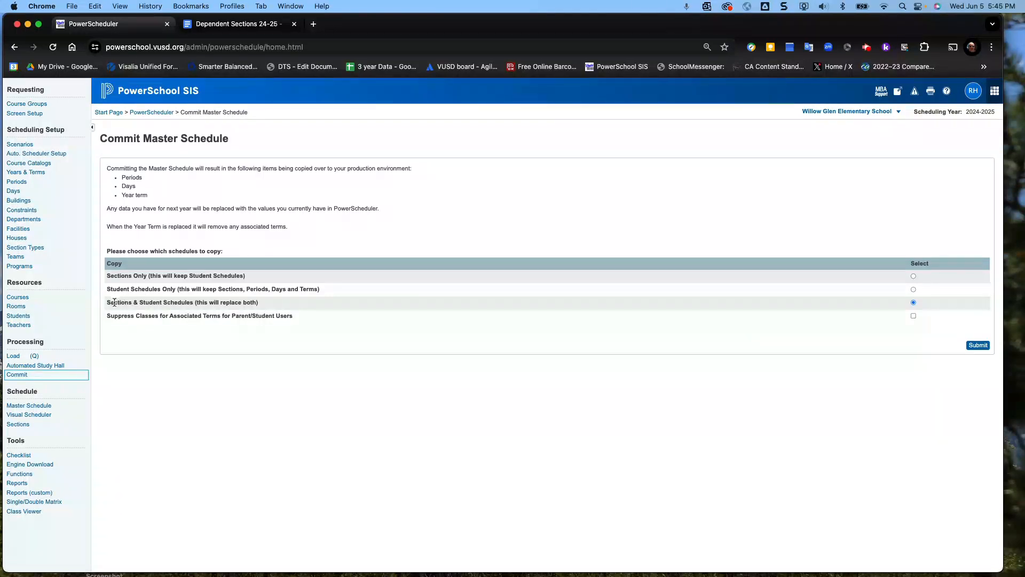
pyautogui.moveTo(107, 303); pyautogui.dragTo(282, 309)
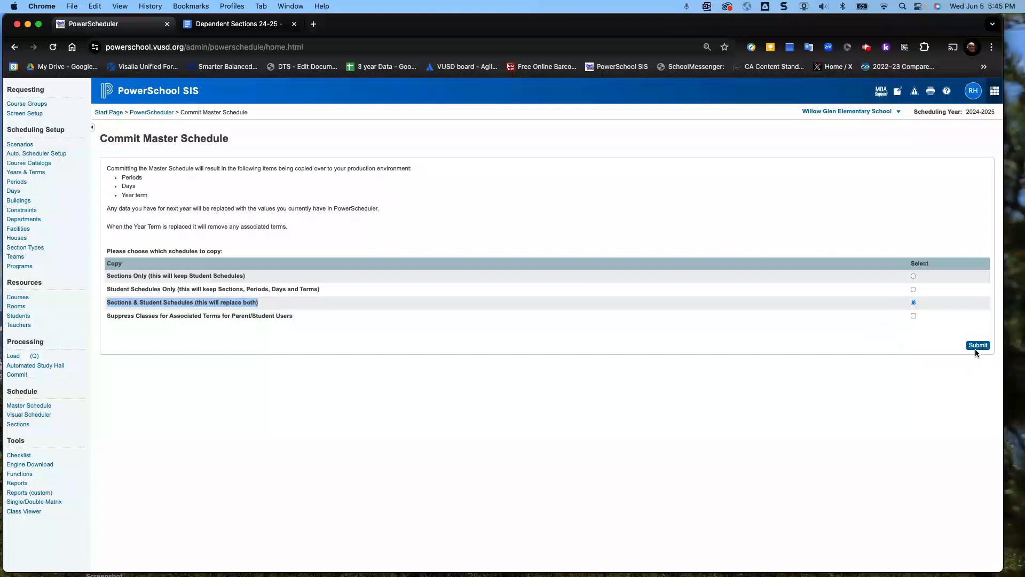
pyautogui.click(868, 49)
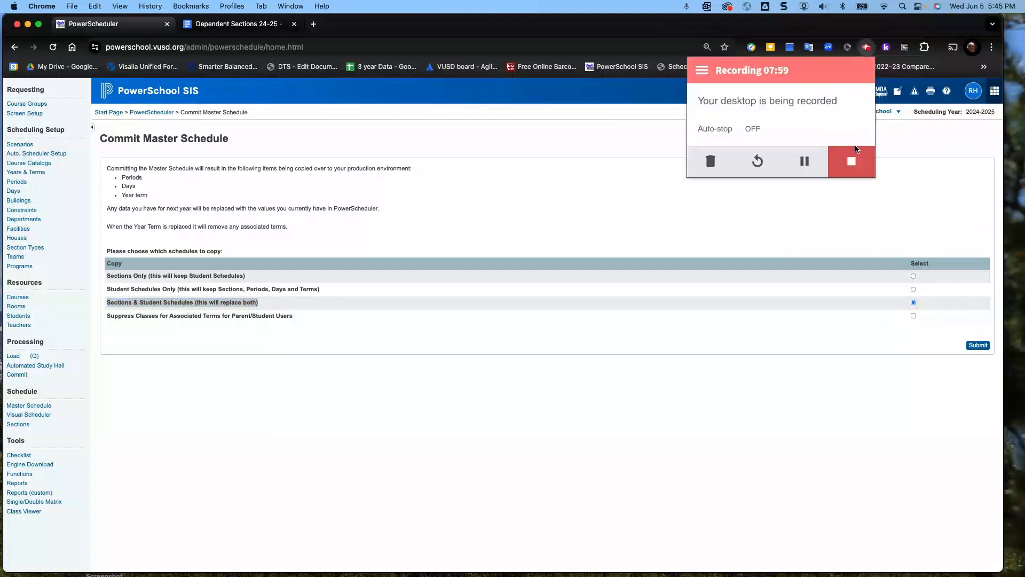